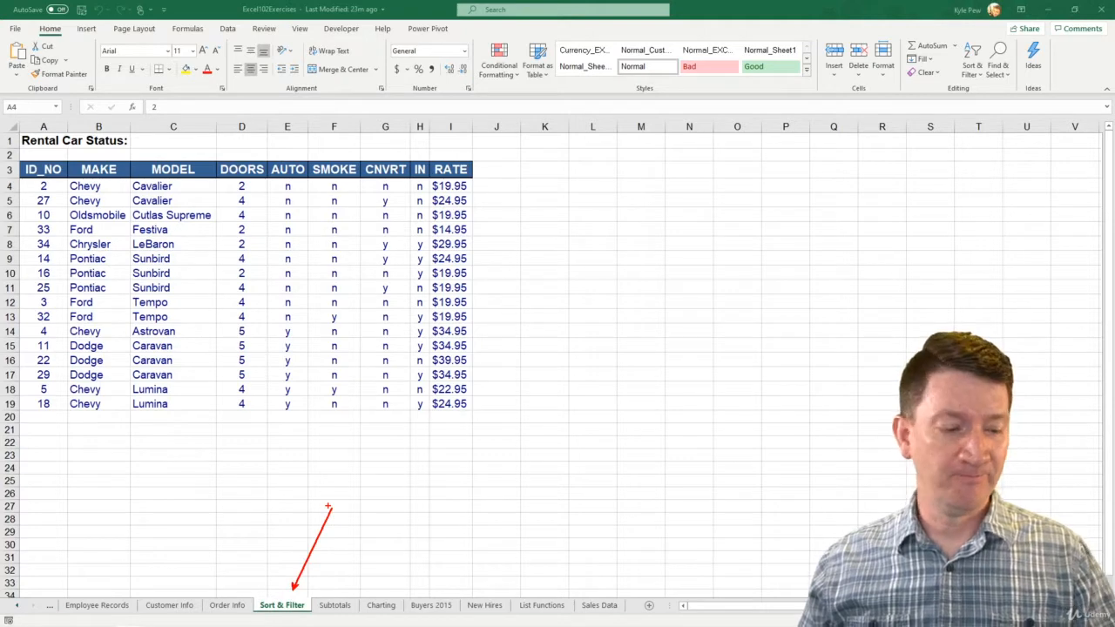
Start a data validation rule for the MAKE cells B4:B30 and set it to allow a List
key("Escape")
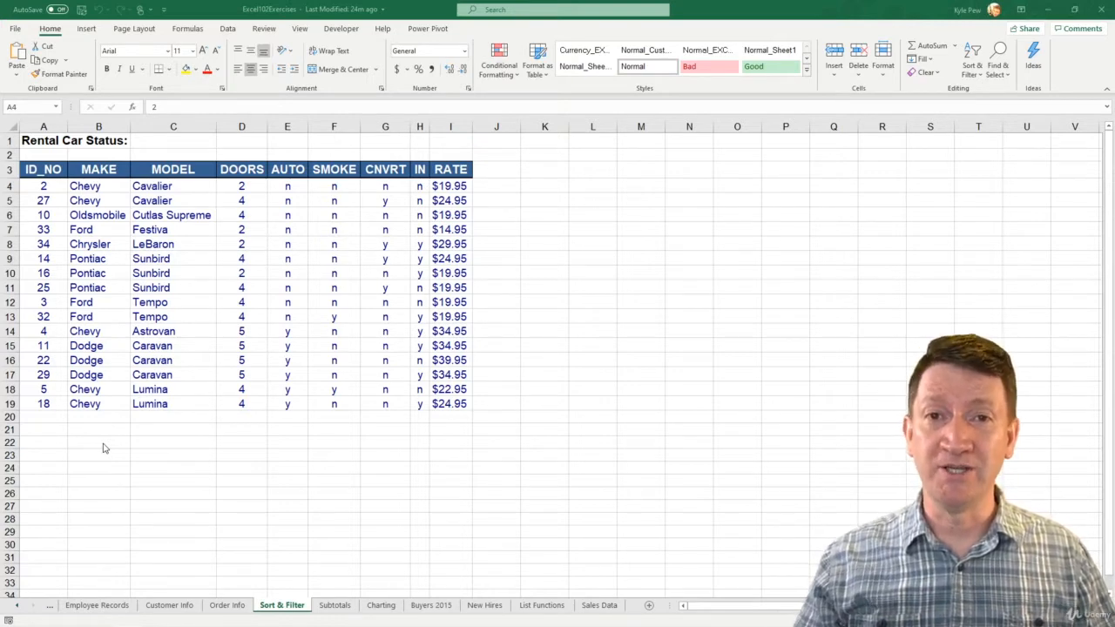
left_click(91, 186)
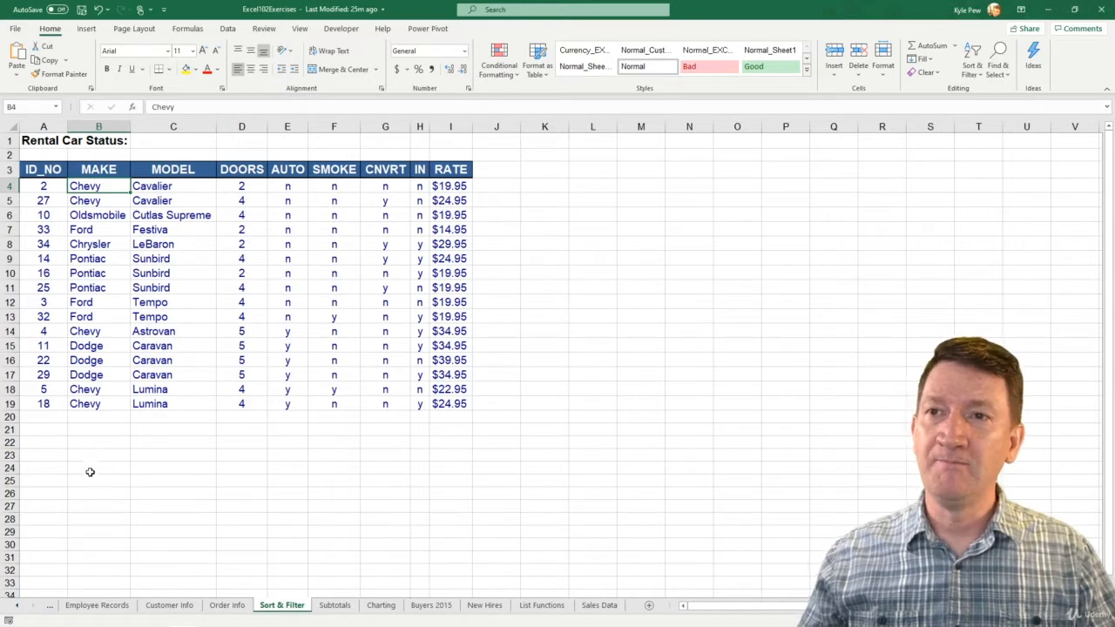
left_click(82, 545, "shift")
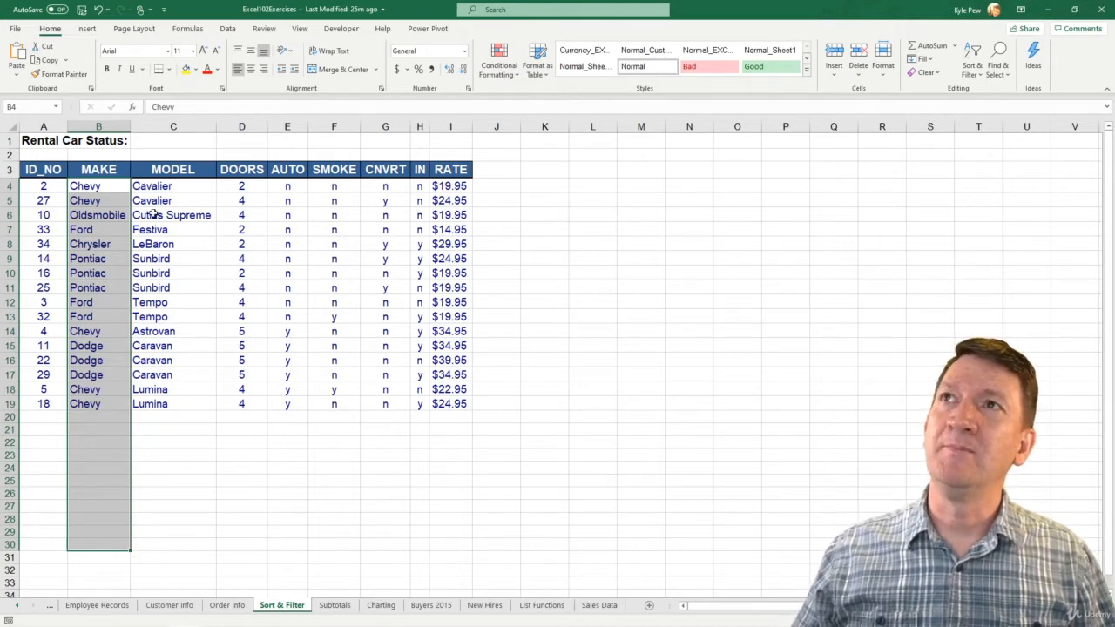
left_click(227, 28)
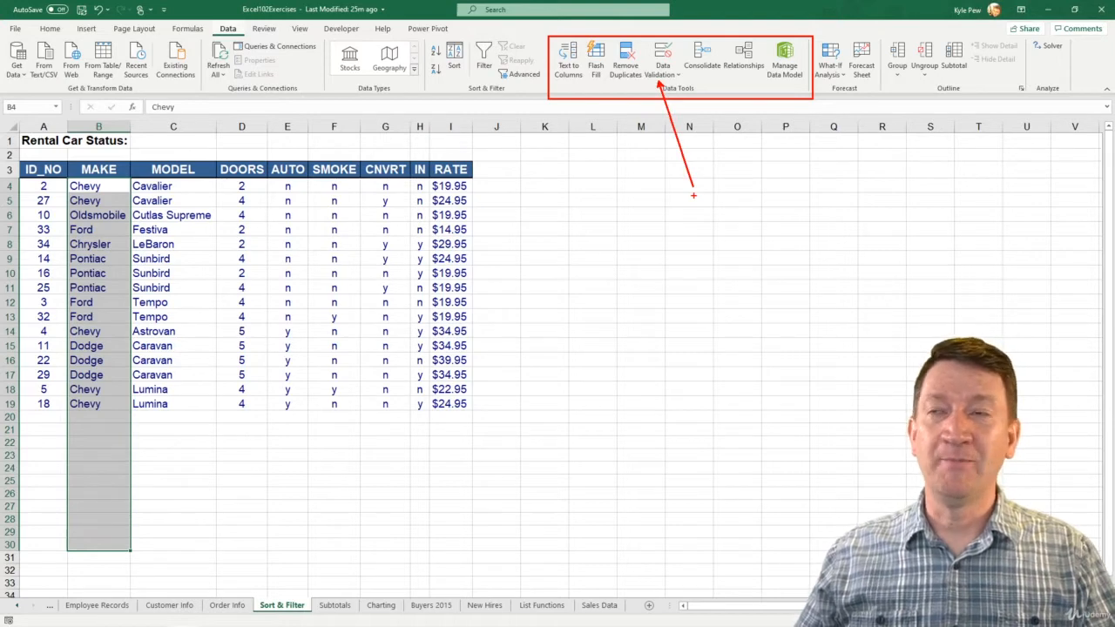
left_click(667, 74)
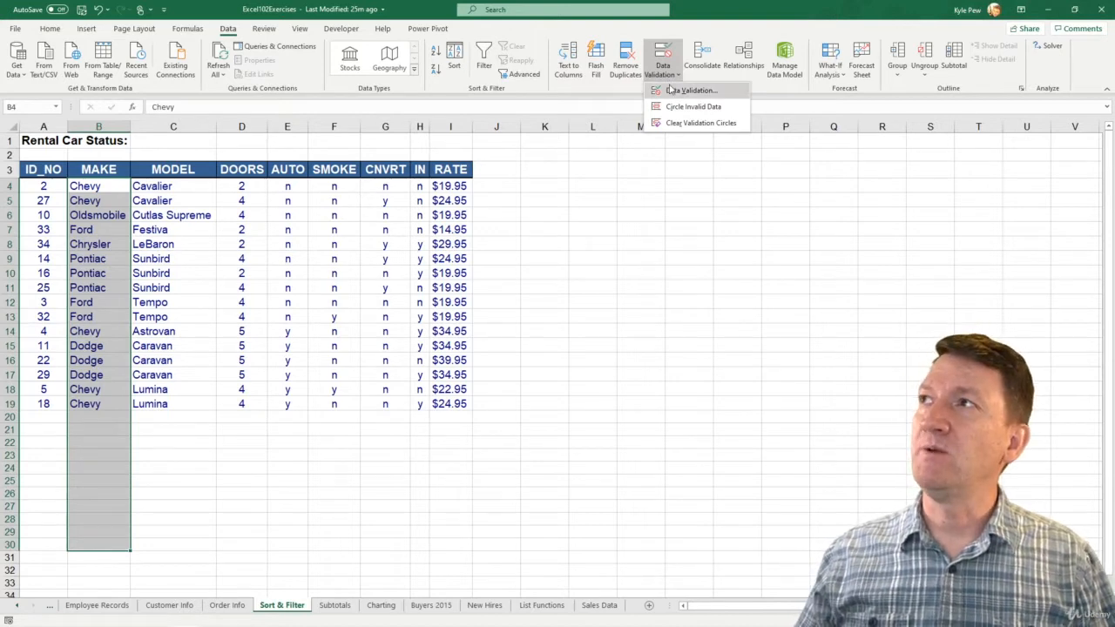
left_click(688, 90)
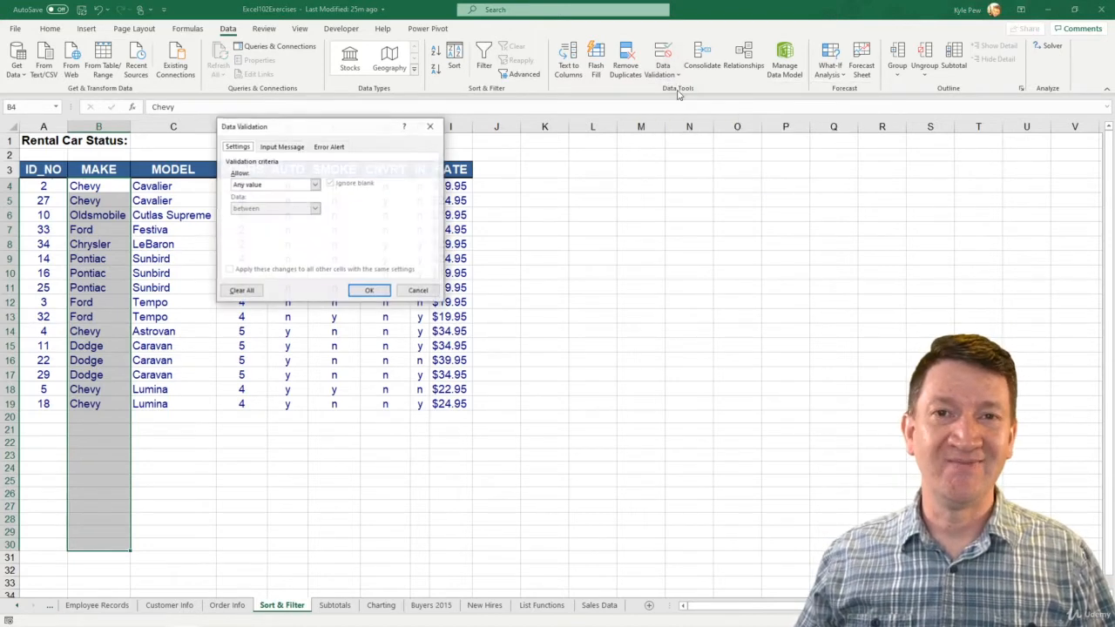
left_click_drag(384, 150, 407, 157)
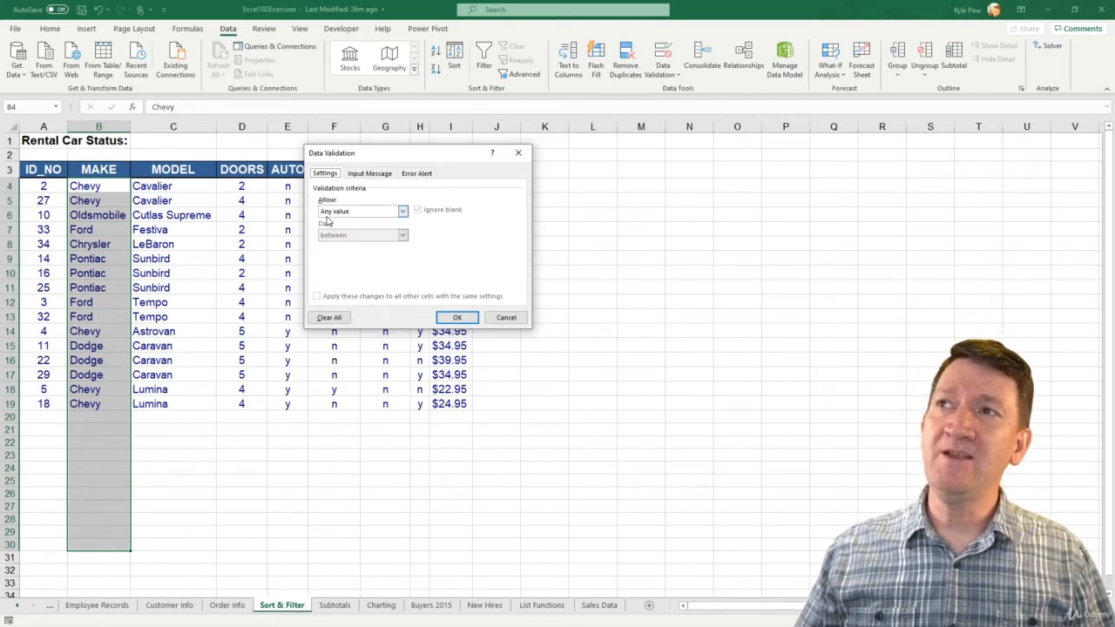
left_click(403, 211)
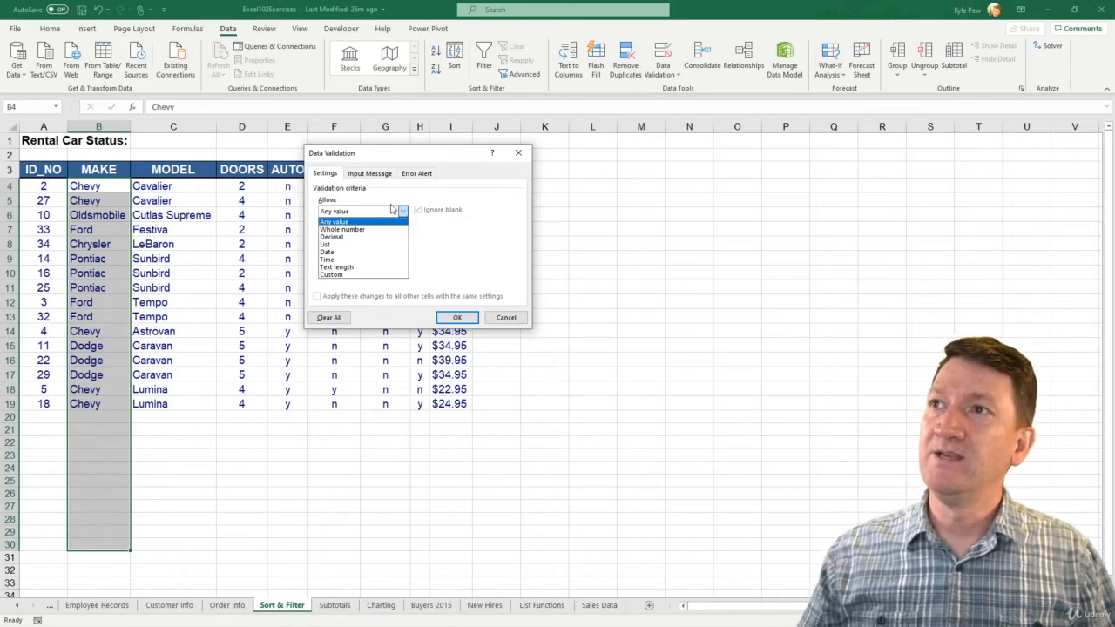
left_click(344, 245)
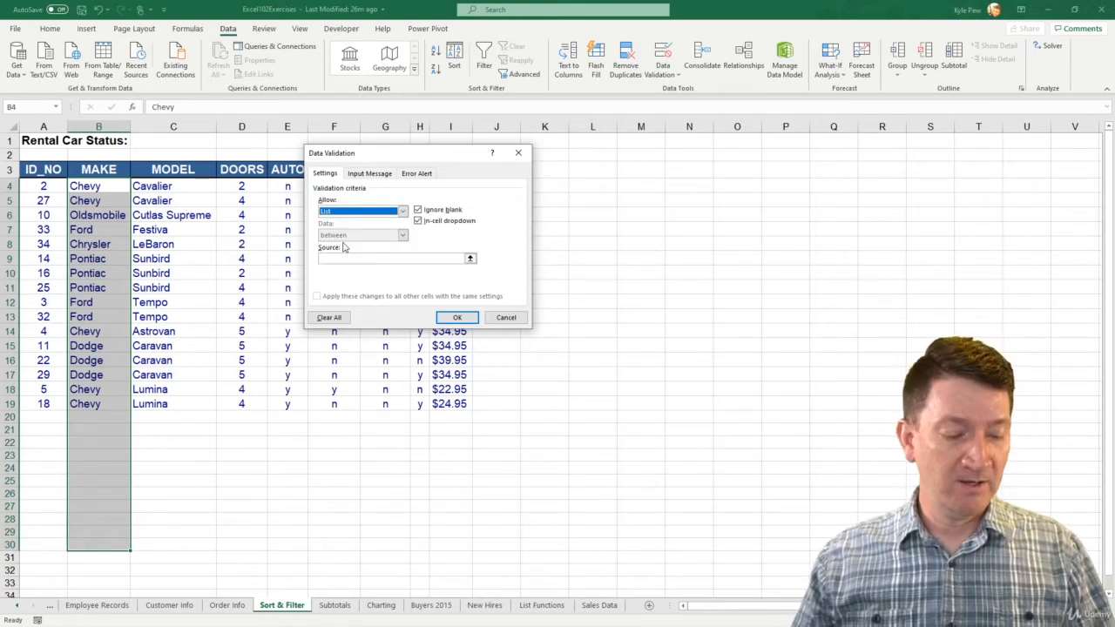
Enter Ford,Chevy,Pontiac,Oldsmobile,Dodge as the list source and apply the validation rule
mouse_move(315, 244)
left_mouse_down()
mouse_move(343, 258)
mouse_move(489, 271)
left_mouse_up()
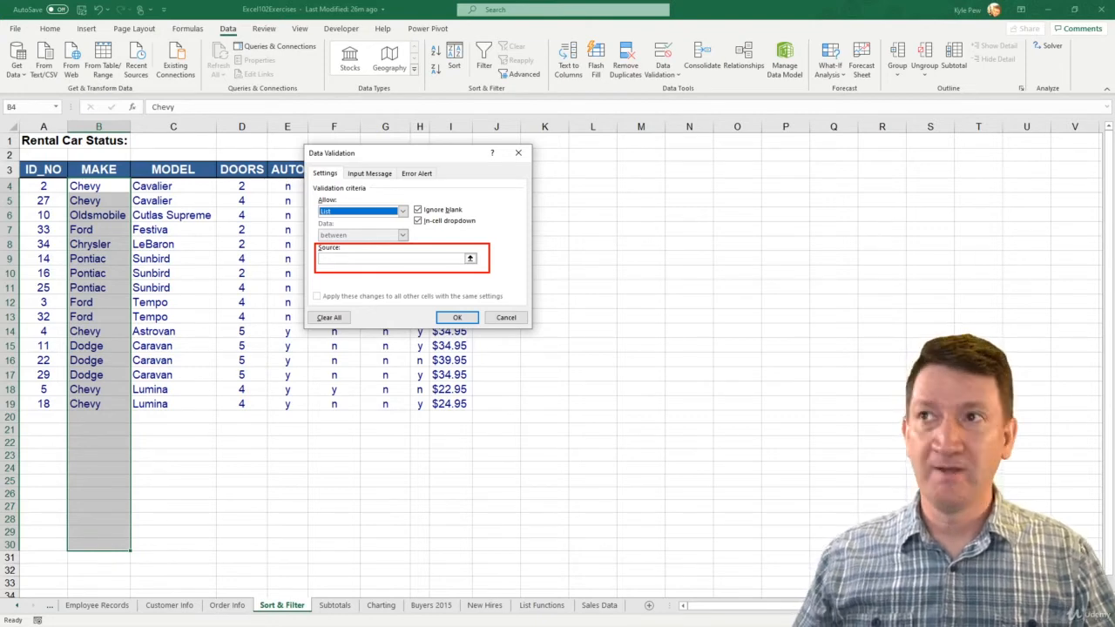
left_click(378, 258)
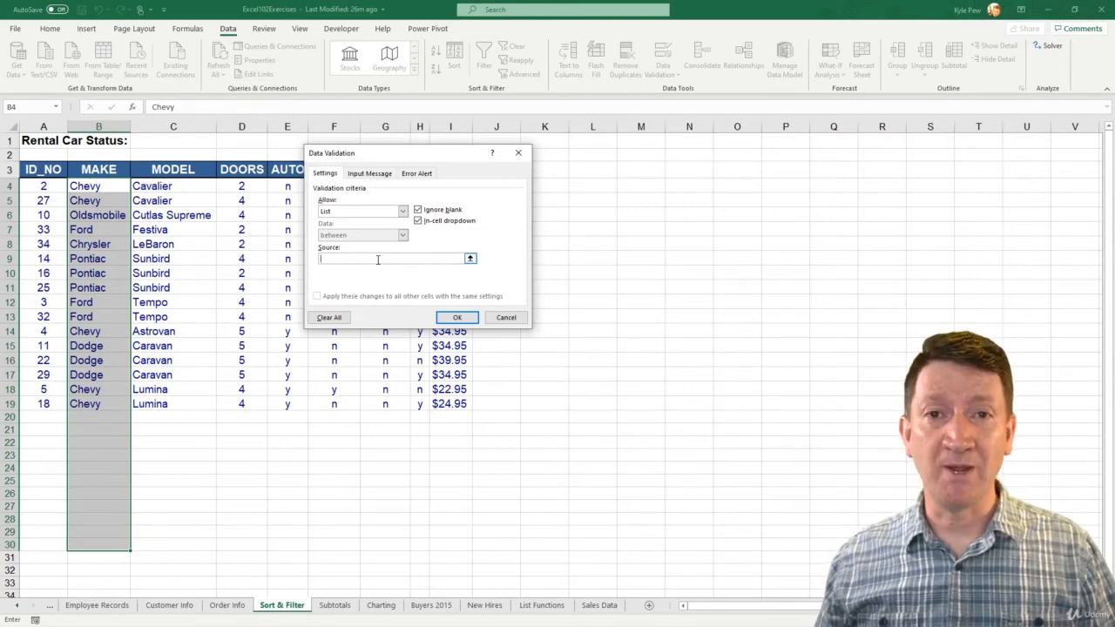
type("Ford")
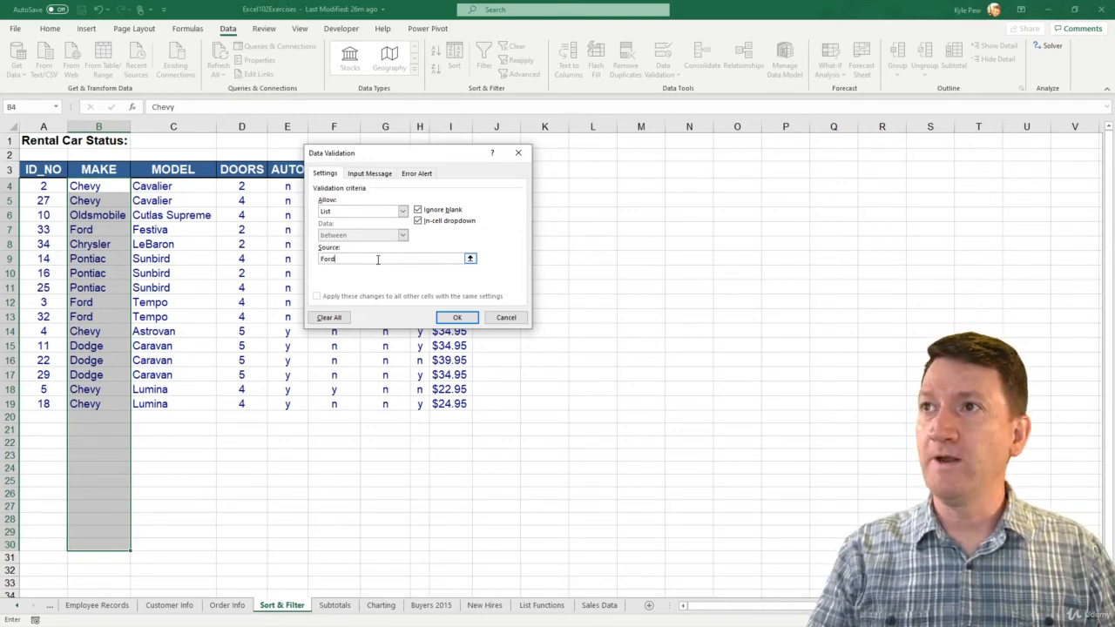
type(",")
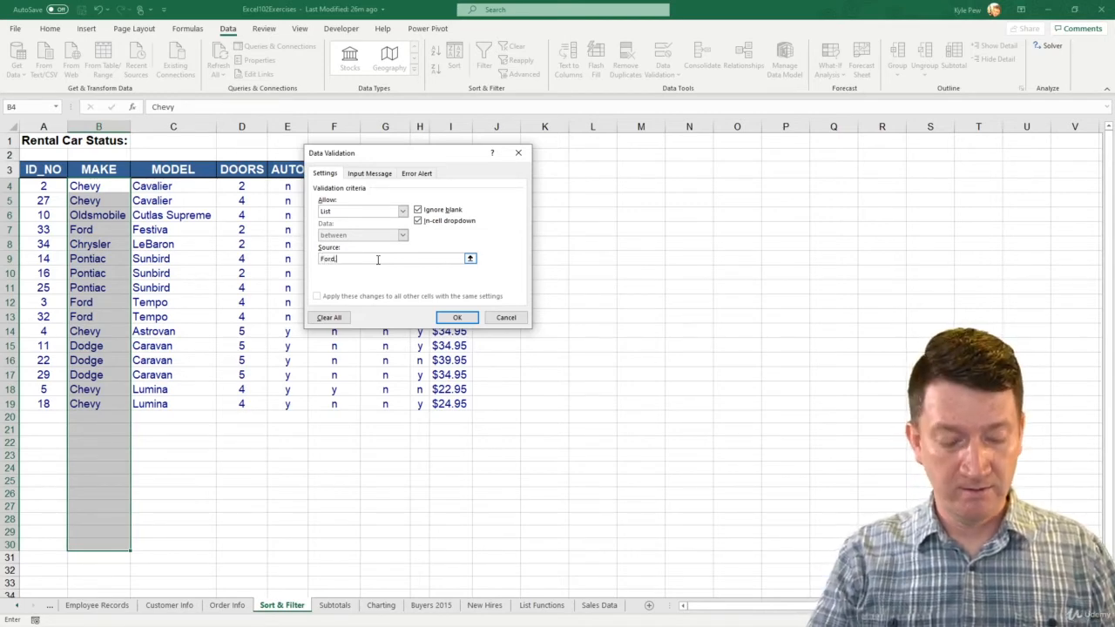
type("Chevy,")
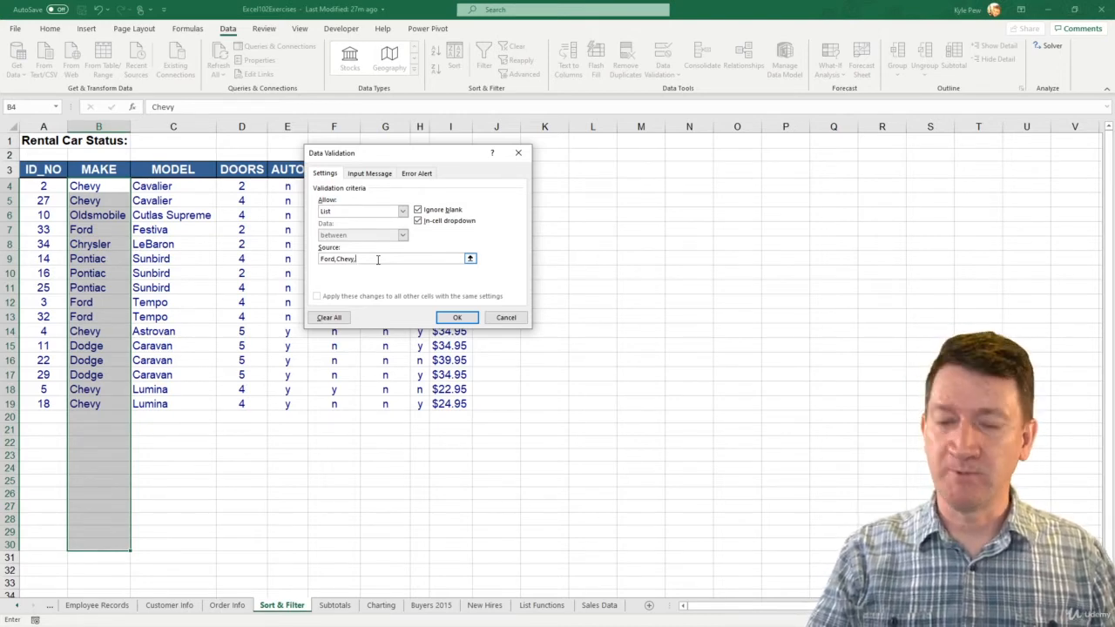
type("Pontiac")
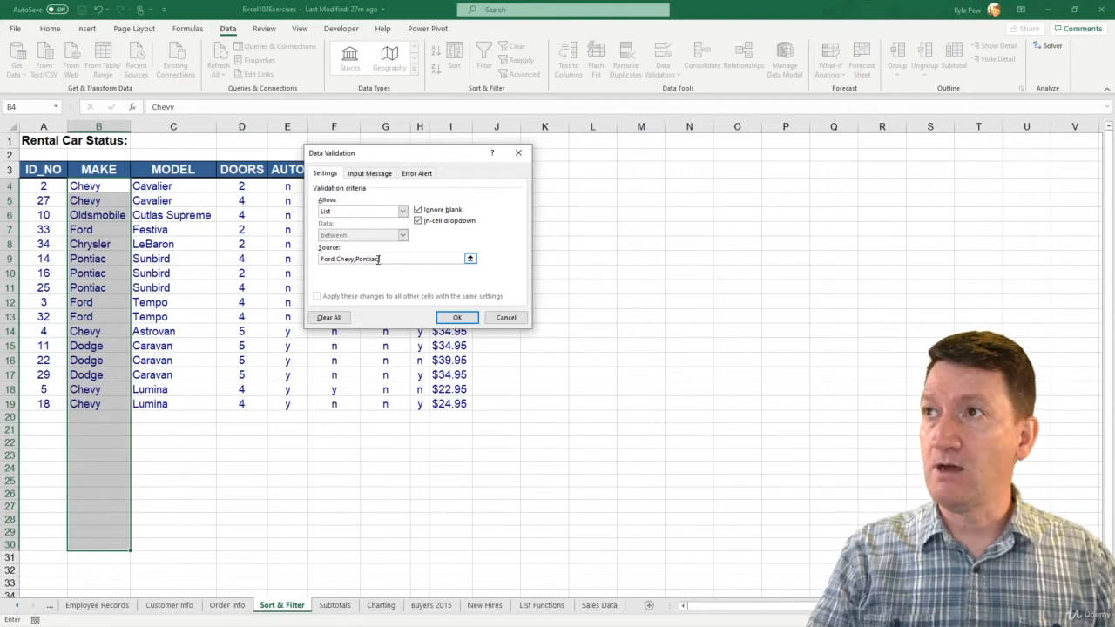
type(",")
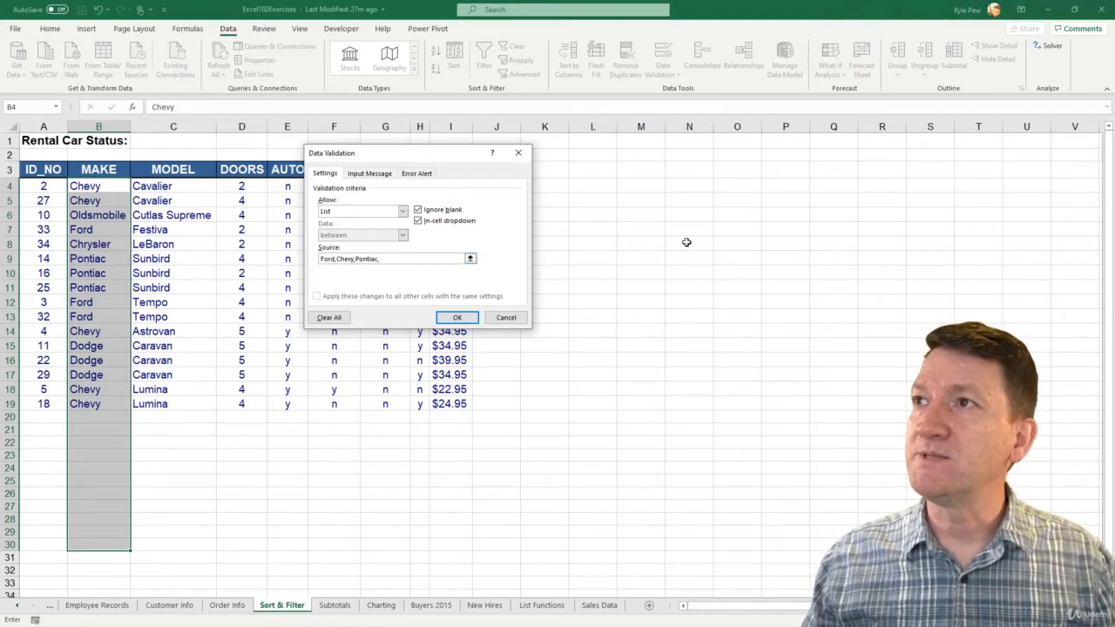
type("Old")
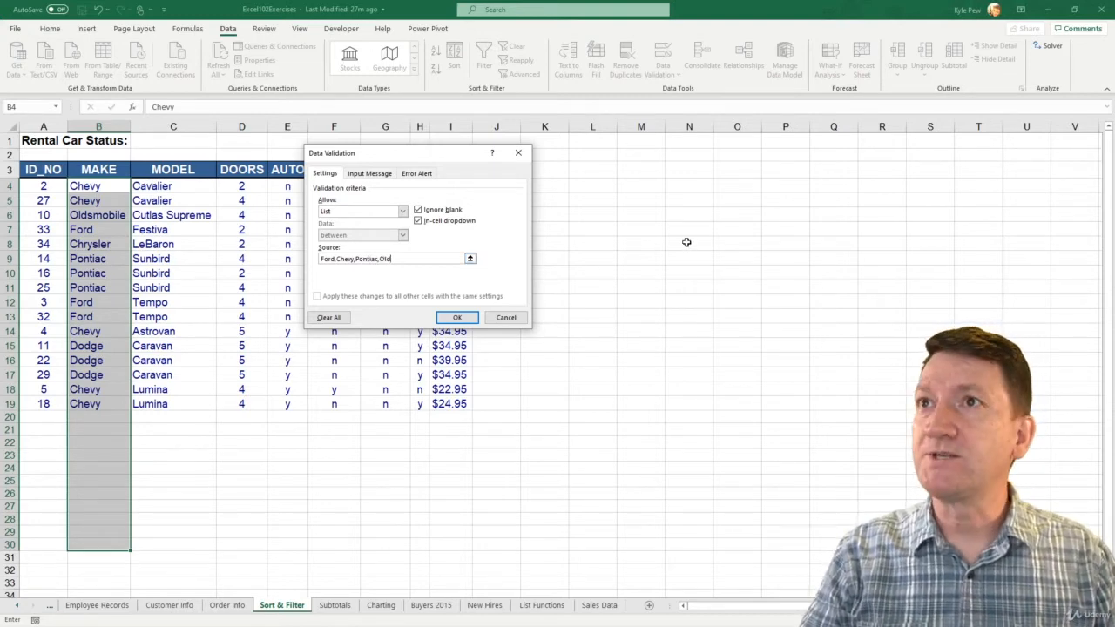
type("smobile")
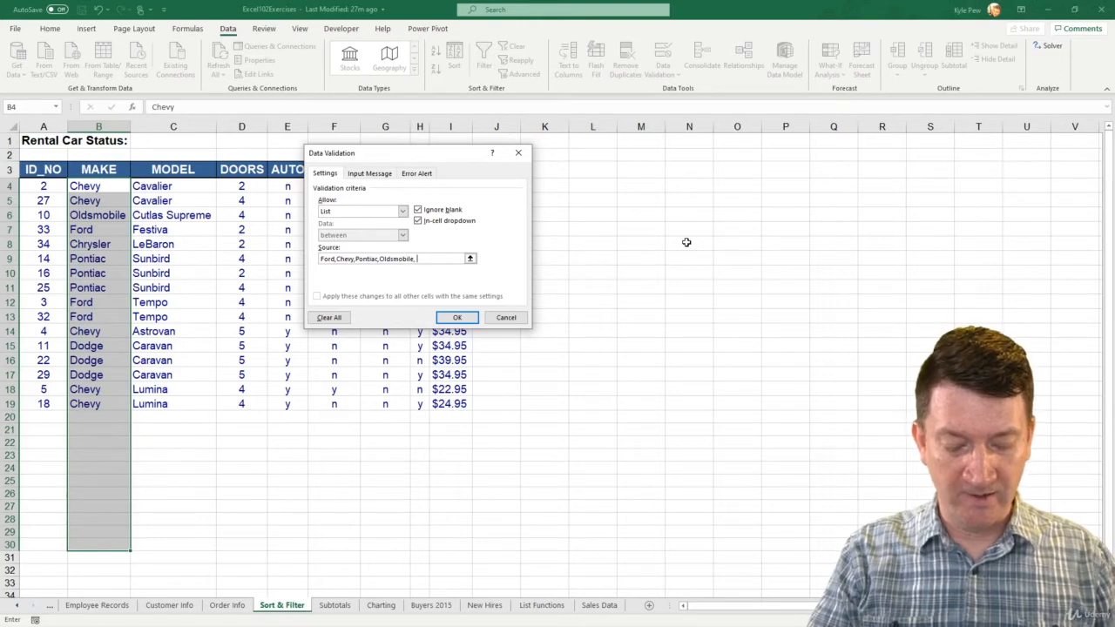
type(",D")
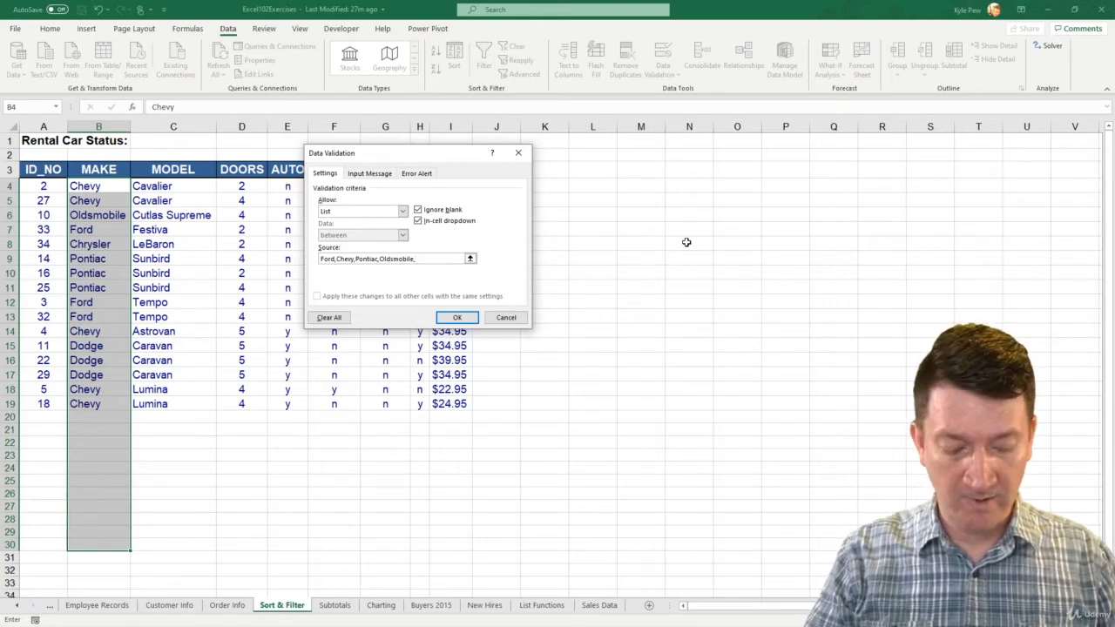
type("Dodge")
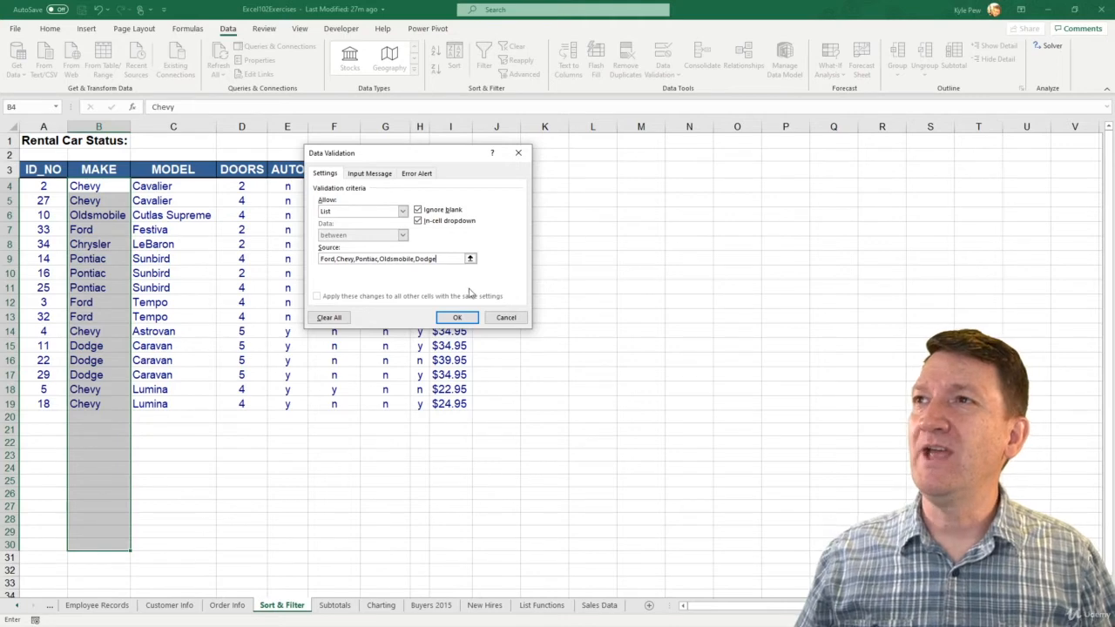
left_click(457, 318)
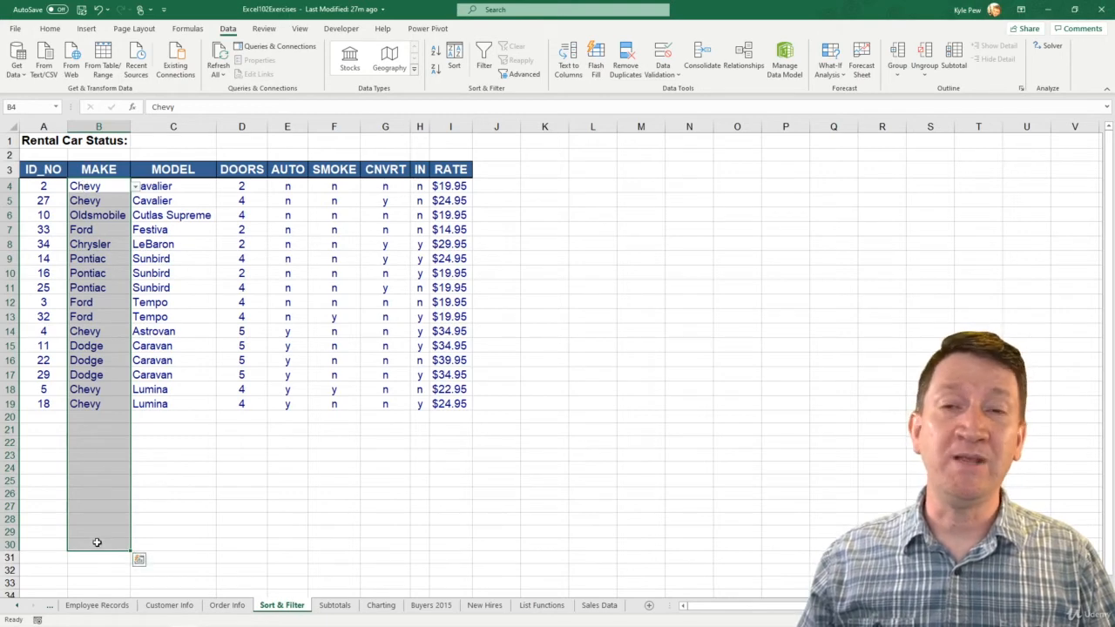
Check the make choices offered by the list in cell B12 without changing the cell
left_click(111, 305)
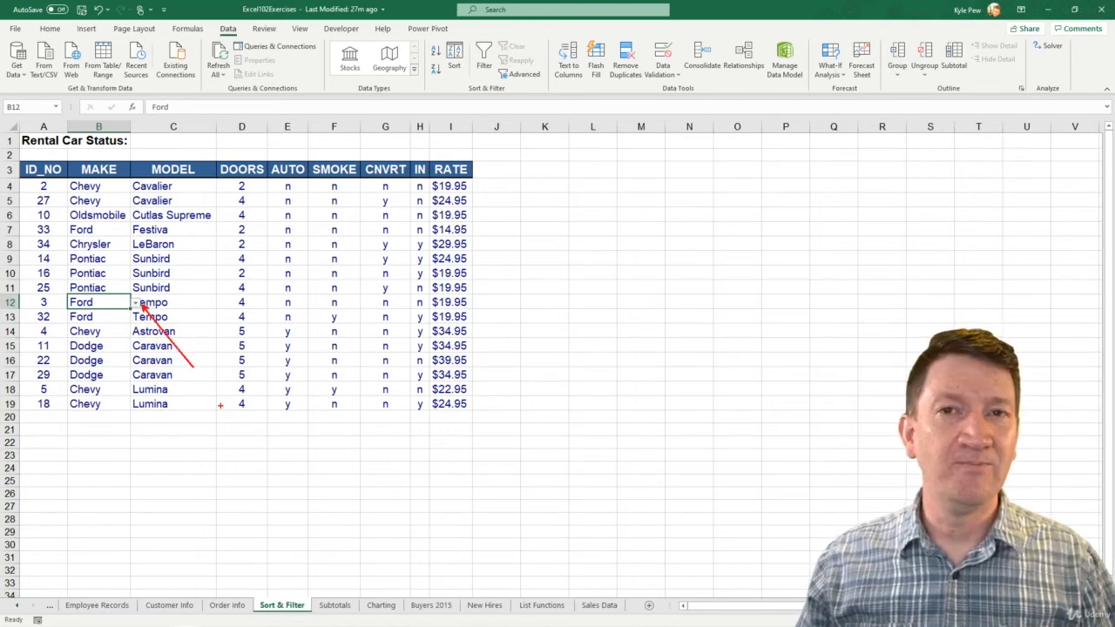
left_click(136, 303)
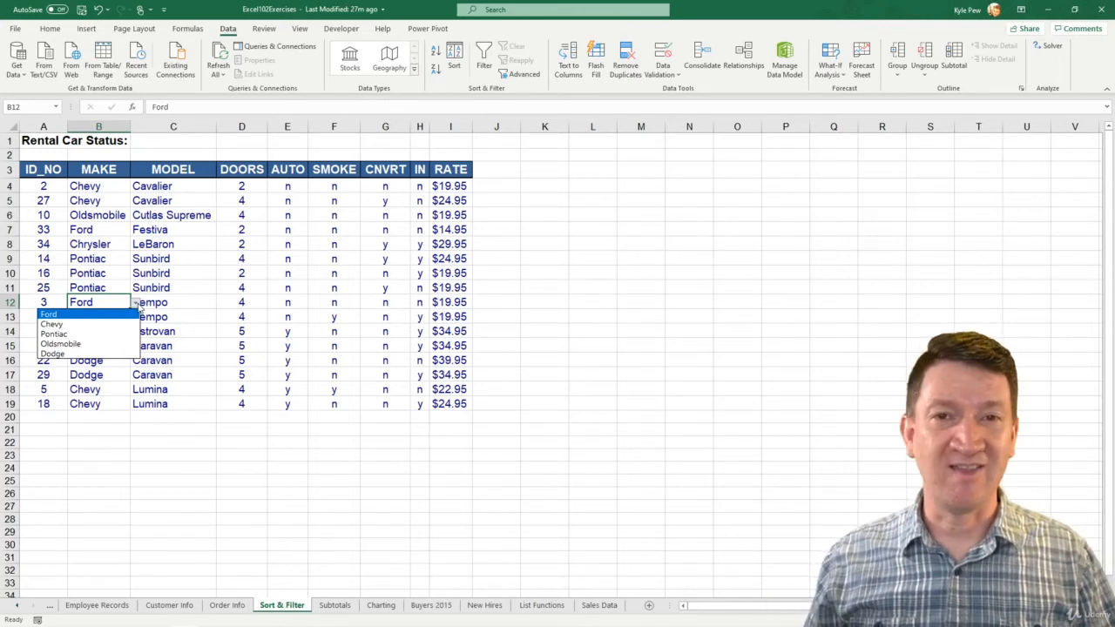
key("Escape")
Begin a new record in row 20 with ID_NO 50 and choose Ford from the list as its make
left_click(52, 416)
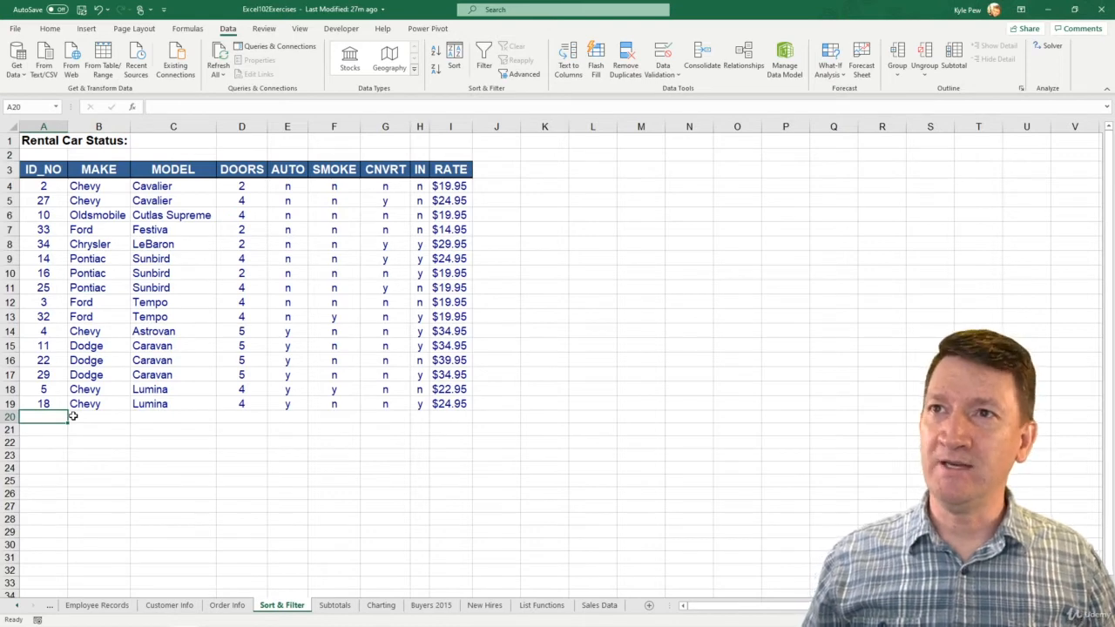
type("50")
left_click(73, 416)
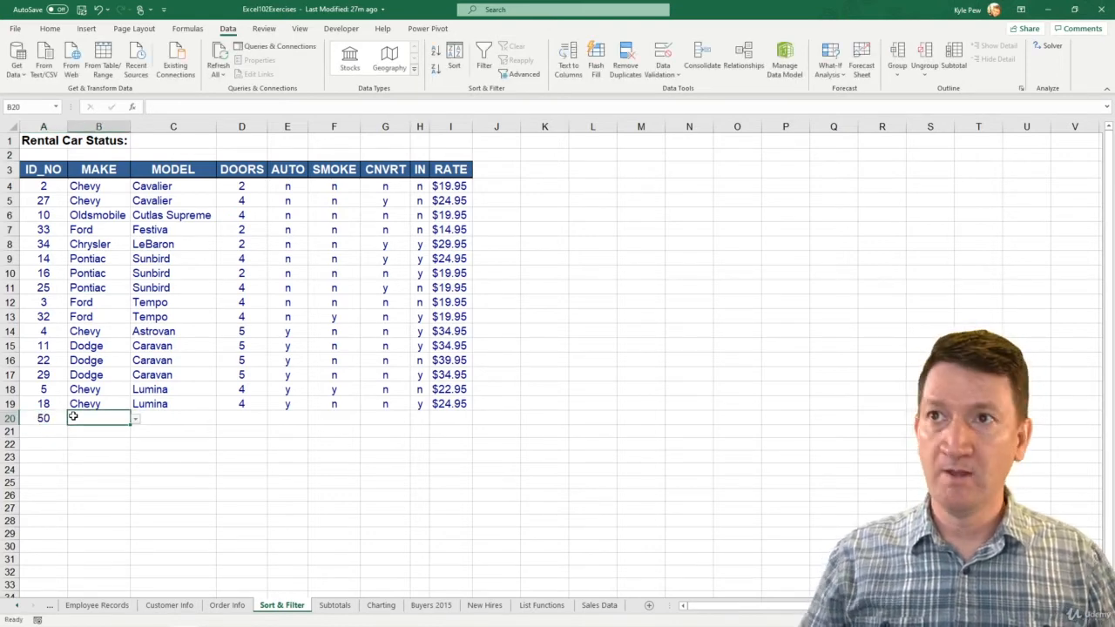
left_click(135, 419)
left_click(91, 432)
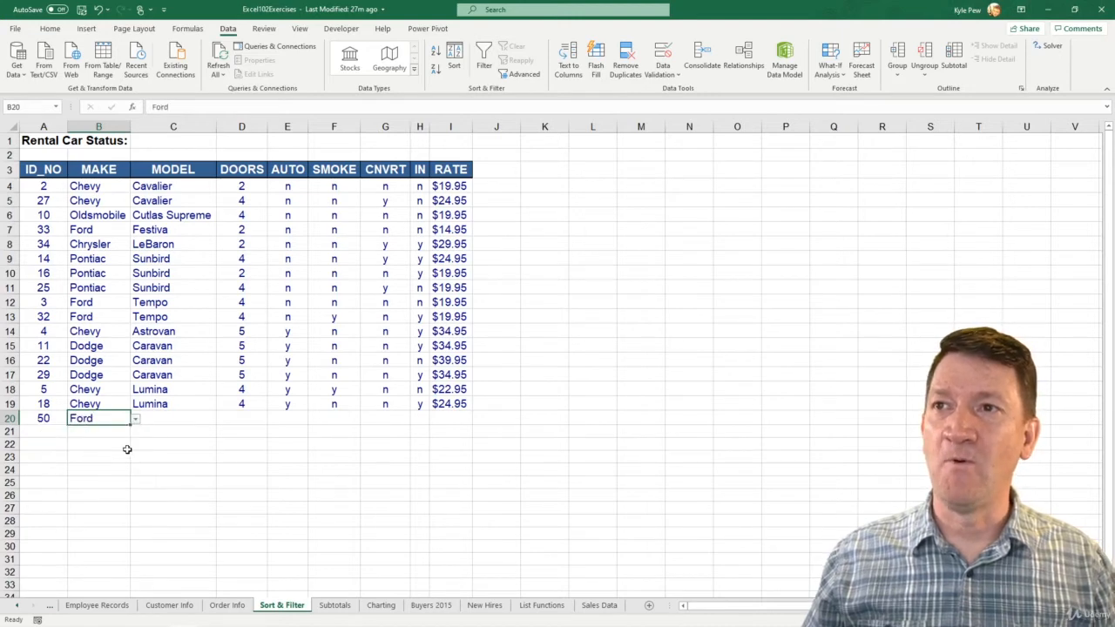
Enter Festiva as the model of the new record in cell C20
left_click(163, 417)
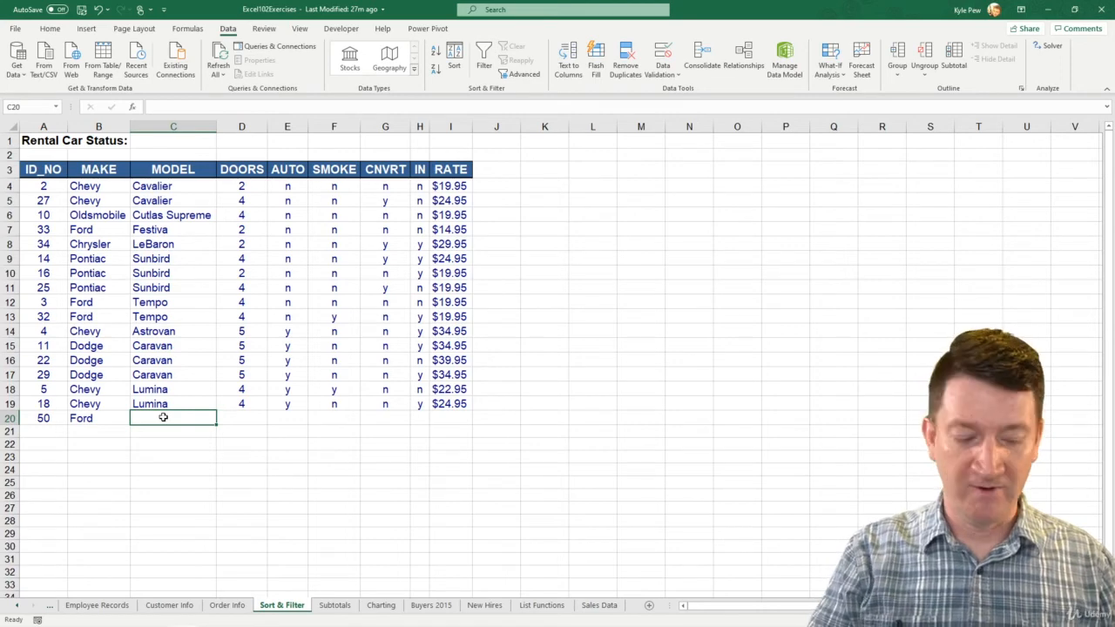
type("Fes")
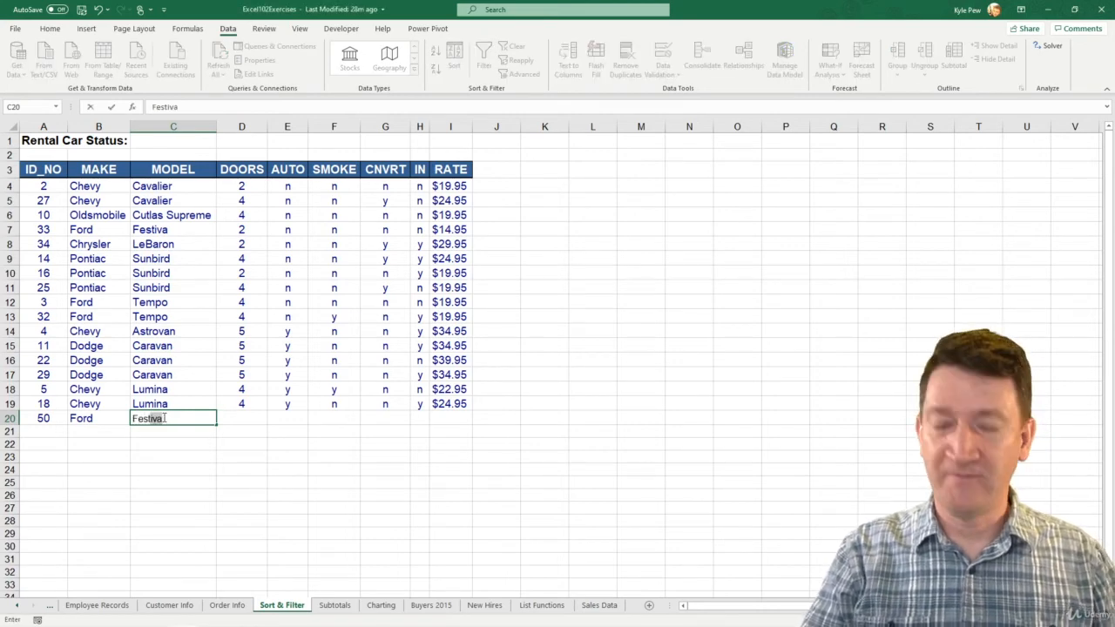
type("ttiv")
key("BackSpace")
key("BackSpace")
key("BackSpace")
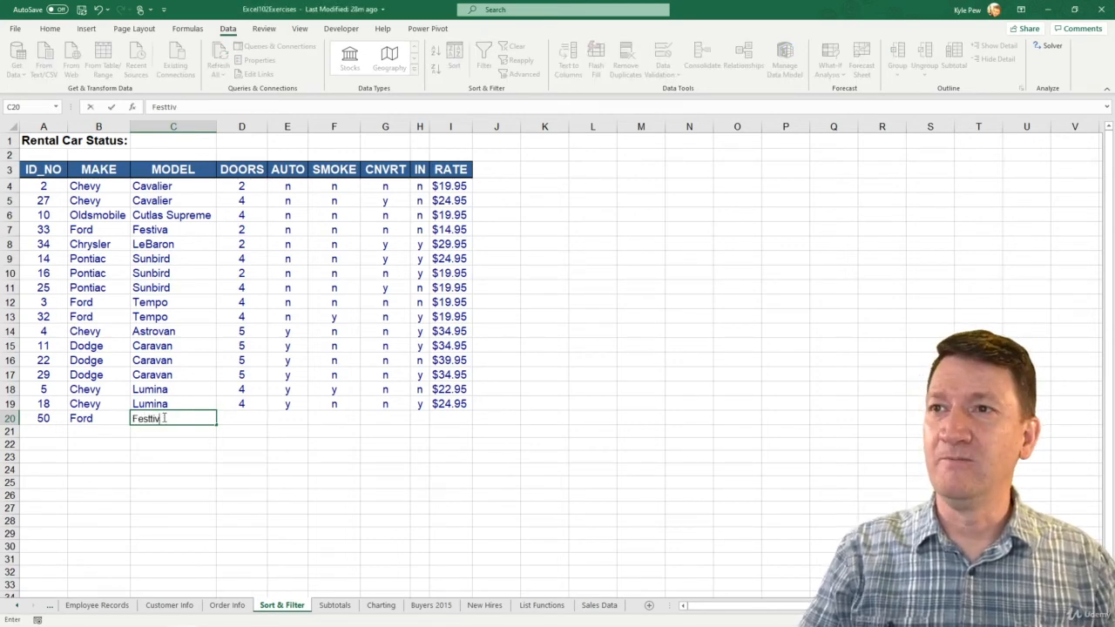
type("iva")
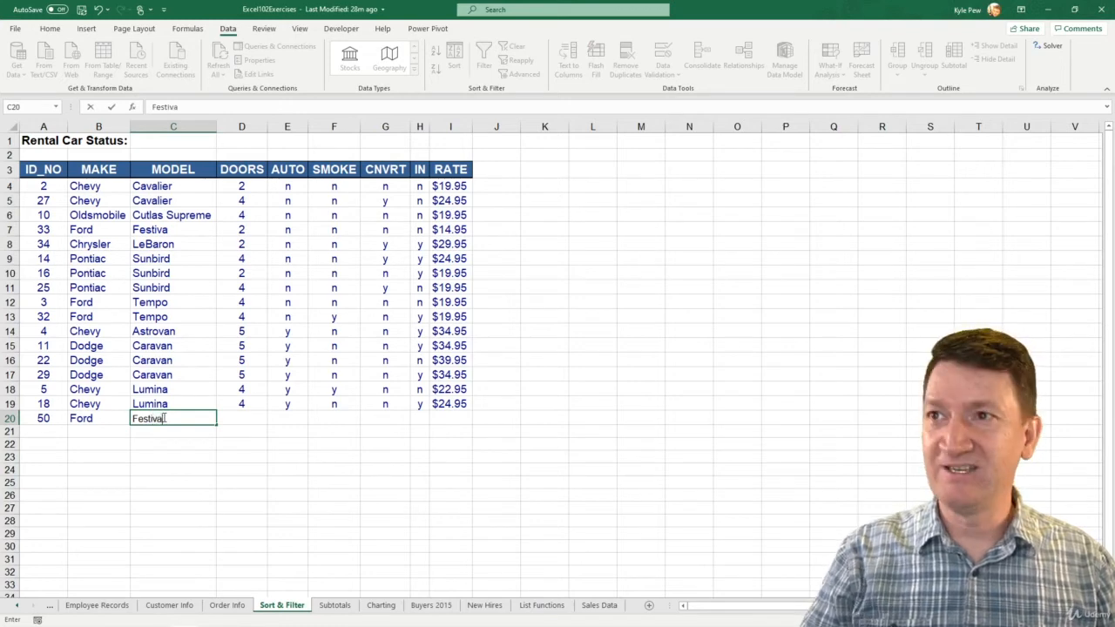
key("Tab")
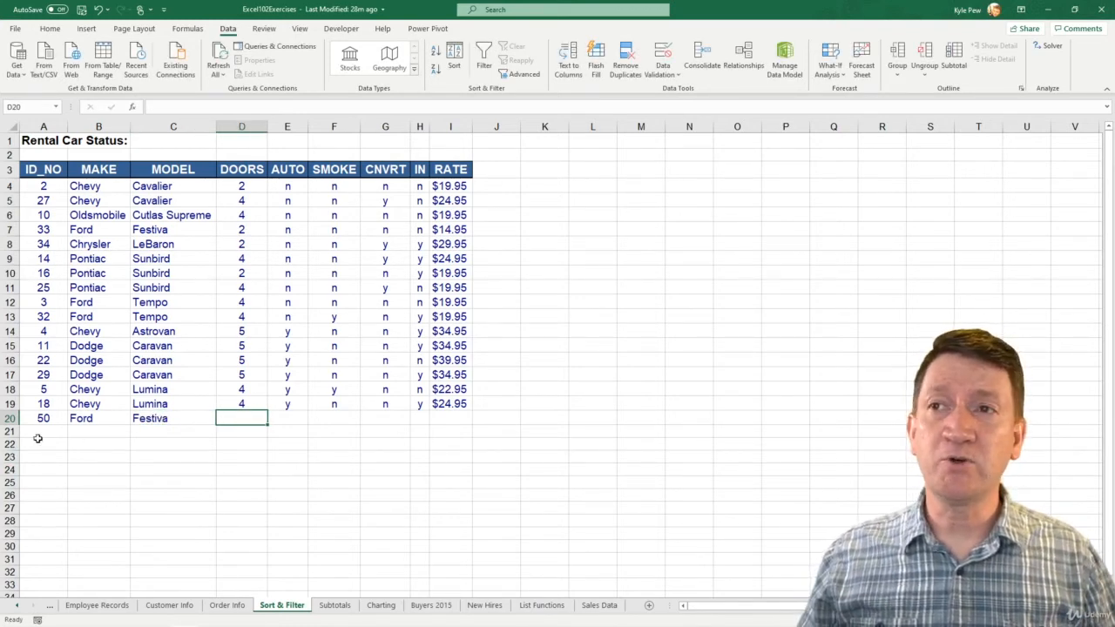
Review the list of allowed makes in cell B20 and leave its entry as it is
left_click(76, 420)
left_click(136, 419)
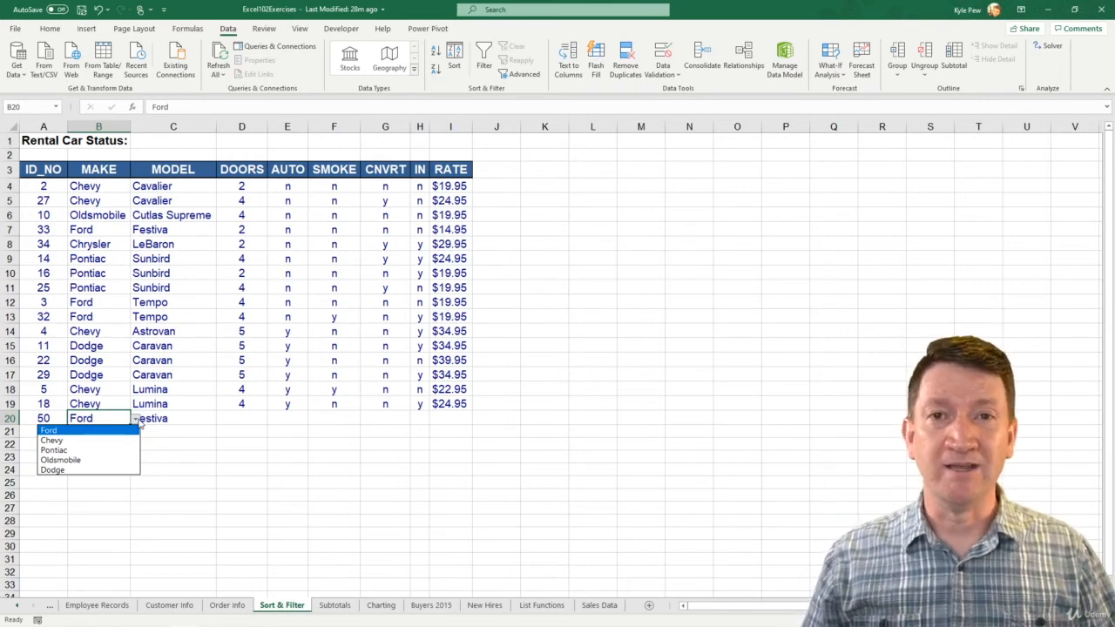
left_click(112, 187)
Review the data validation settings of the make cells B4:B30 and close them without changes
left_click(110, 186)
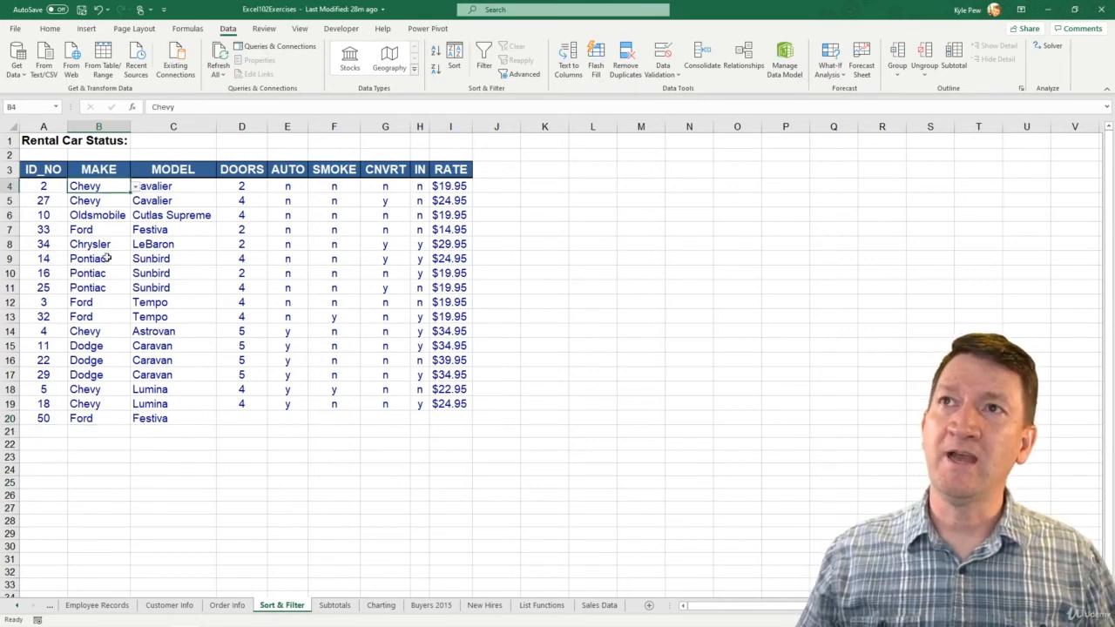
left_click(93, 546, "shift")
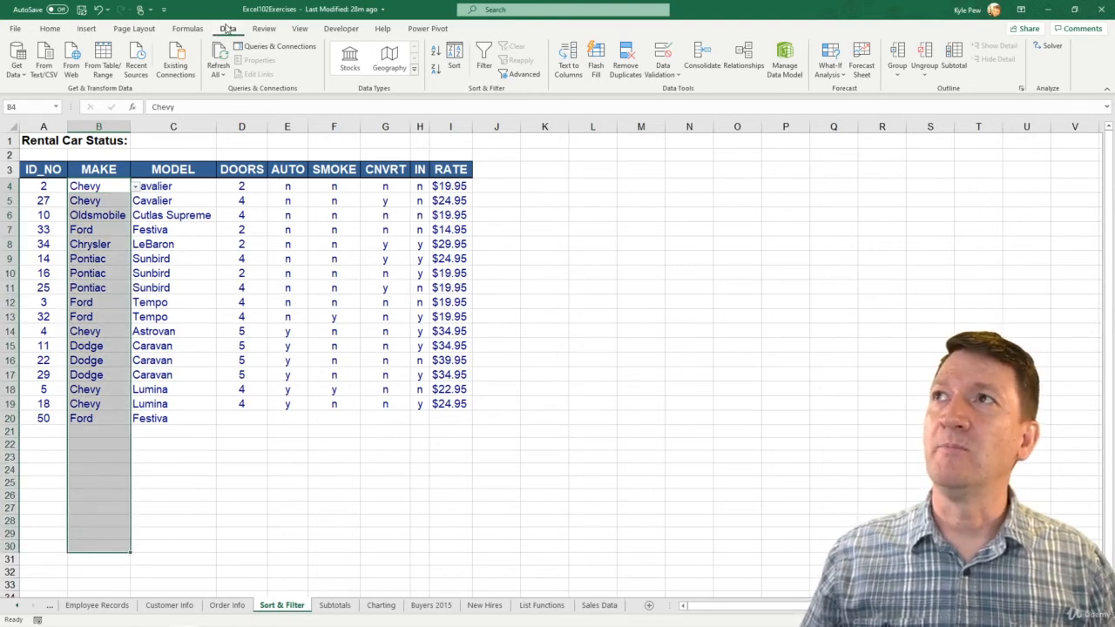
left_click(677, 75)
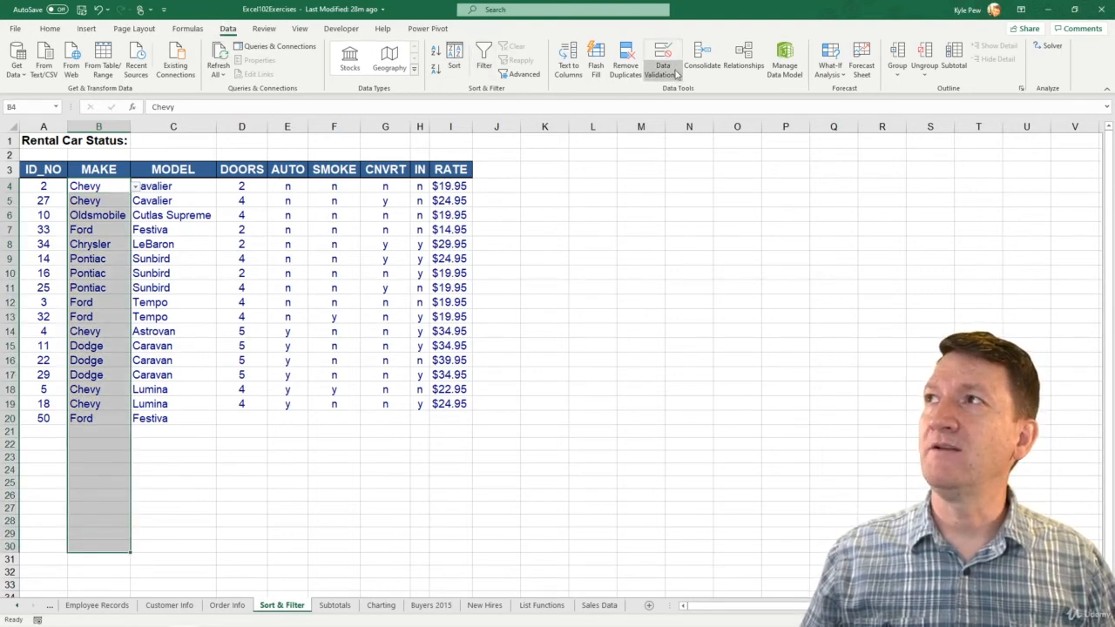
left_click(688, 90)
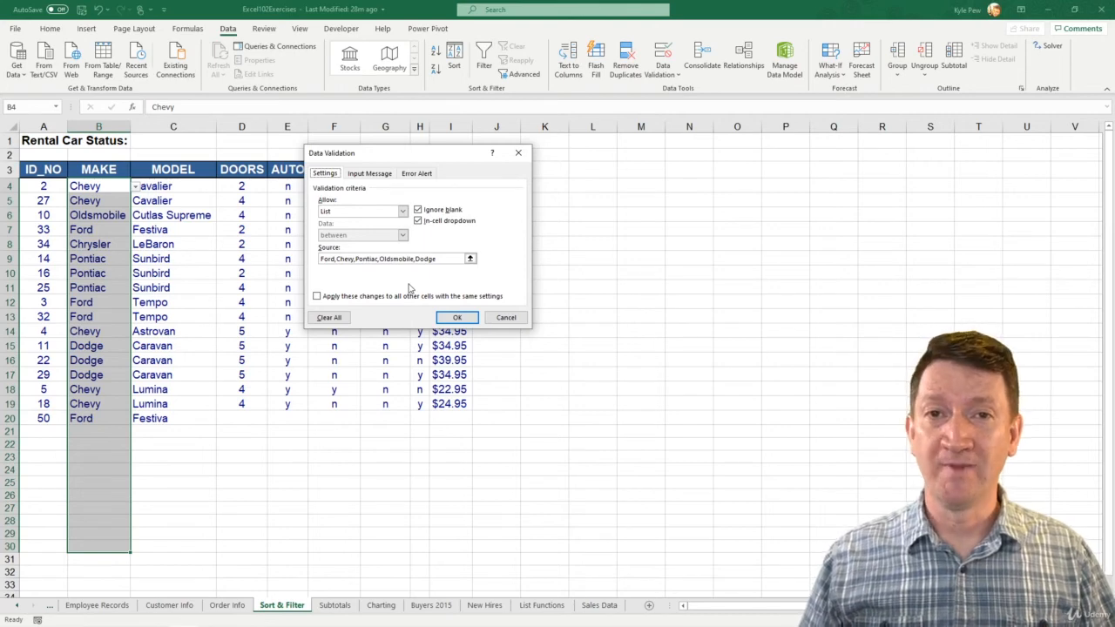
left_click(498, 317)
Check the make choices offered by the list in the empty cell B21 without picking one
left_click(117, 430)
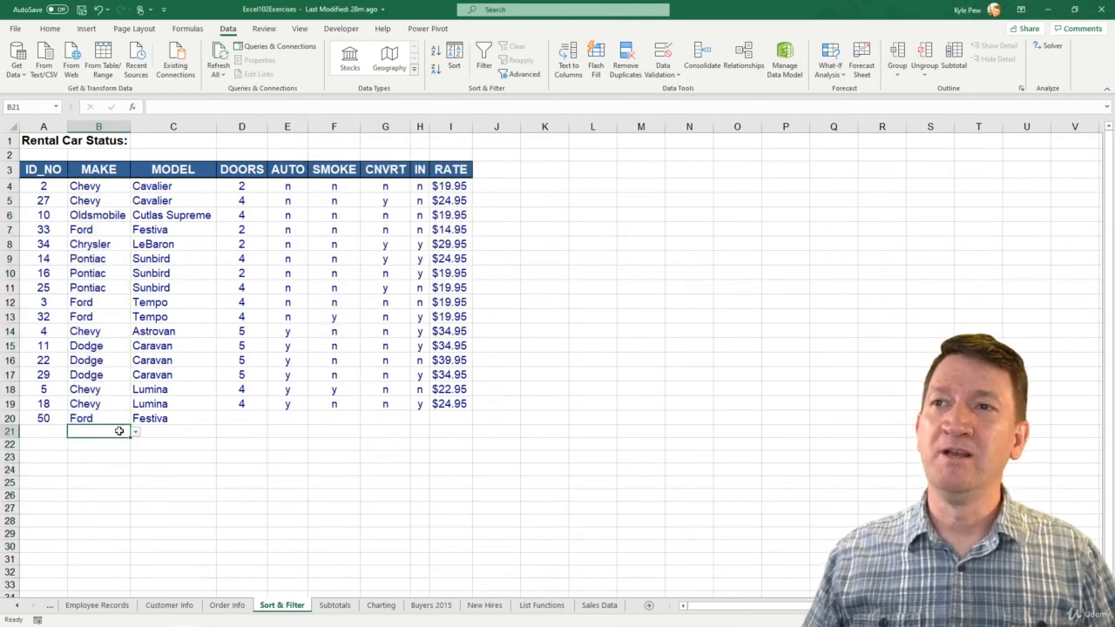
left_click(135, 432)
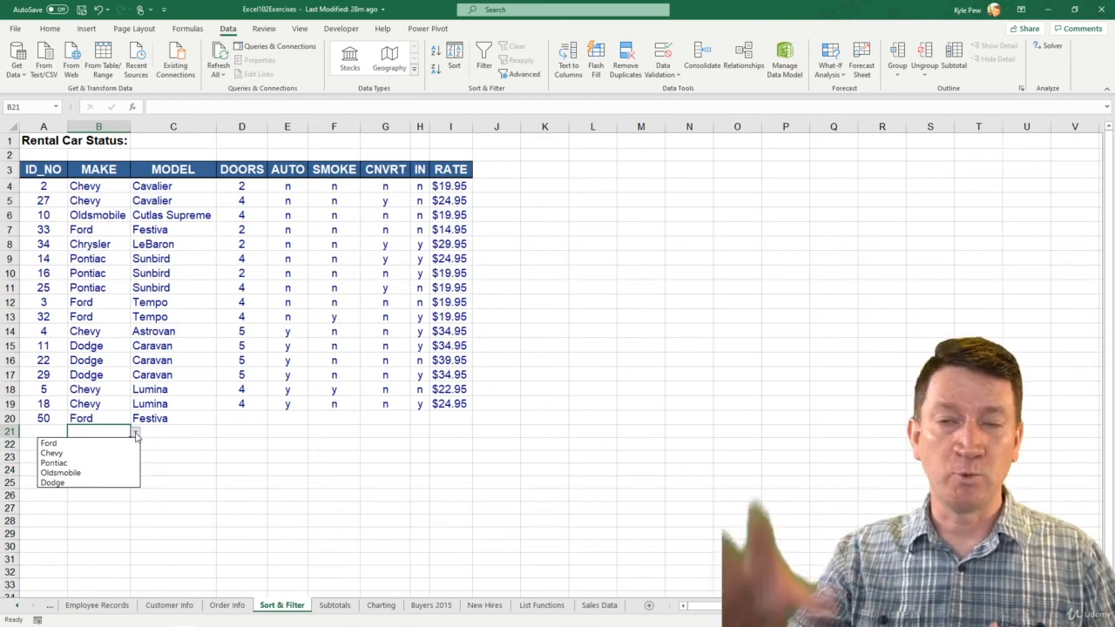
left_click(102, 189)
Open the data validation settings for the MAKE column cells B4:B30
left_click(102, 189)
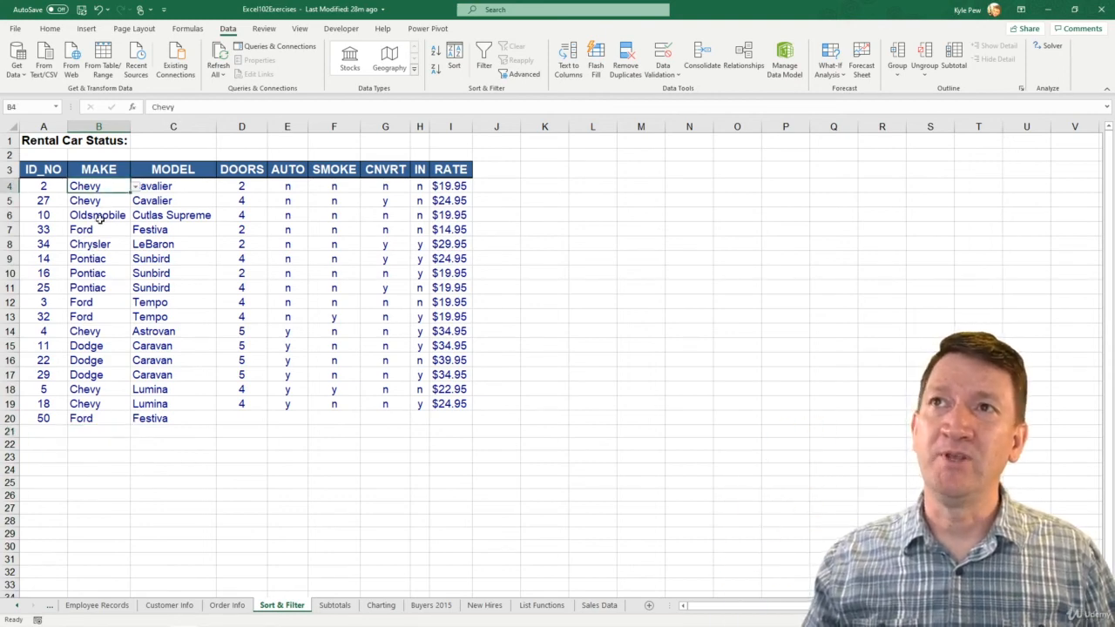
left_click(94, 545, "shift")
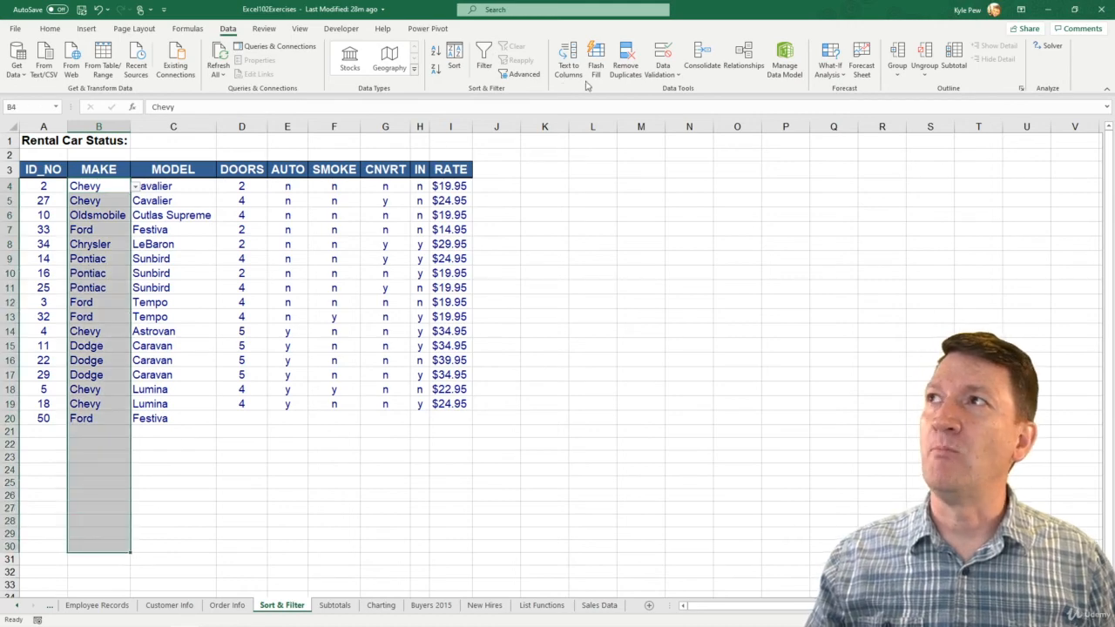
left_click(655, 78)
left_click(672, 80)
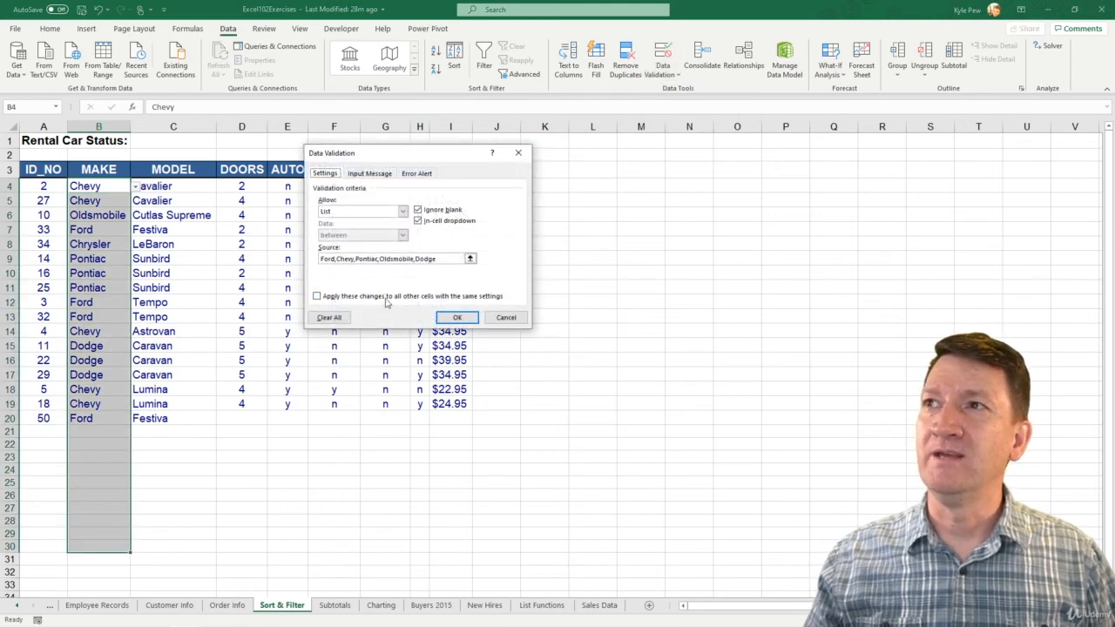